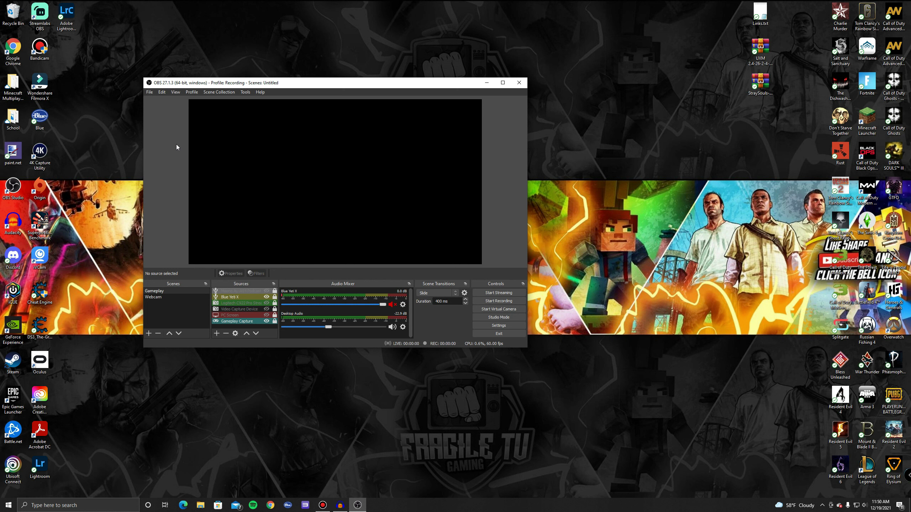
Step: Start a new profile named 'Test' with the auto-configuration wizard enabled
left_click(190, 92)
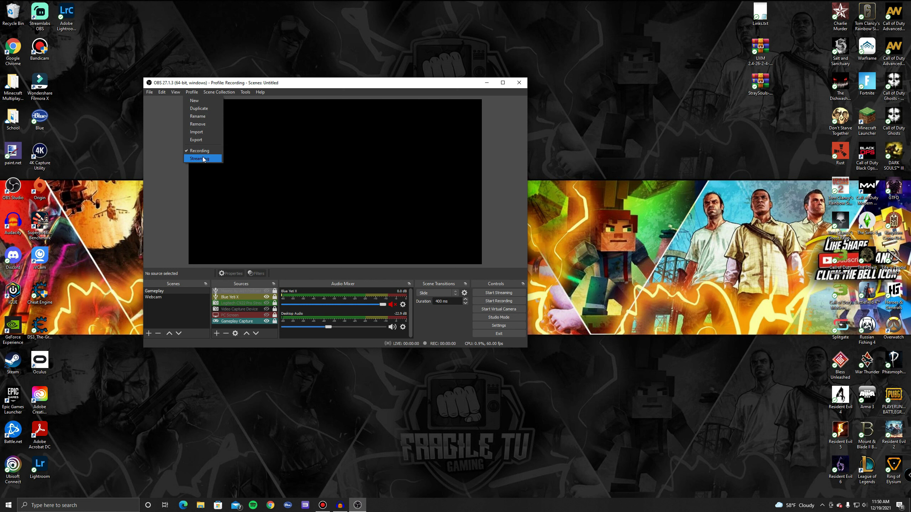
left_click(203, 102)
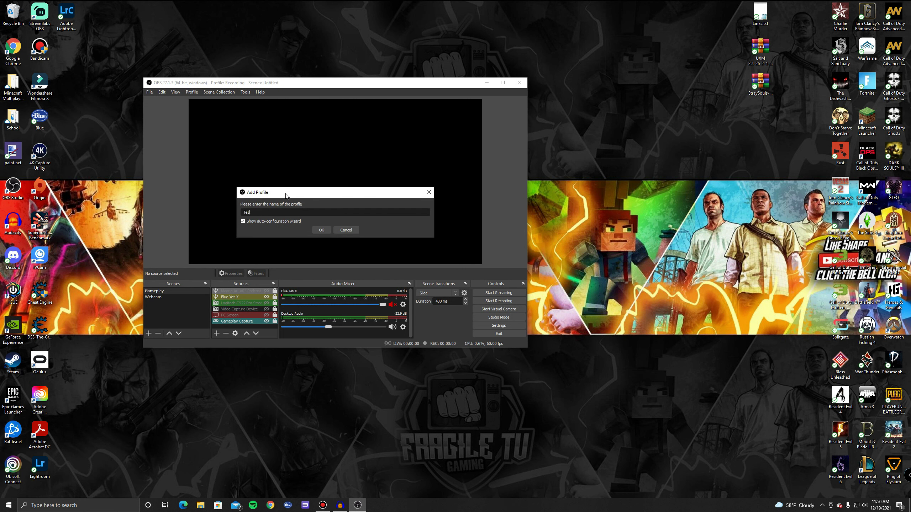
Step: Create the Test profile and set the wizard's base resolution to 1280x720
left_click(321, 230)
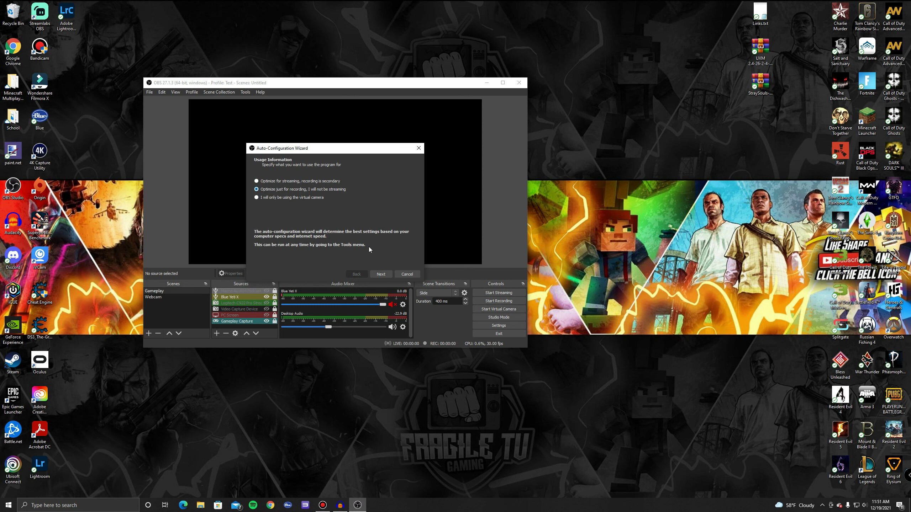
left_click(380, 274)
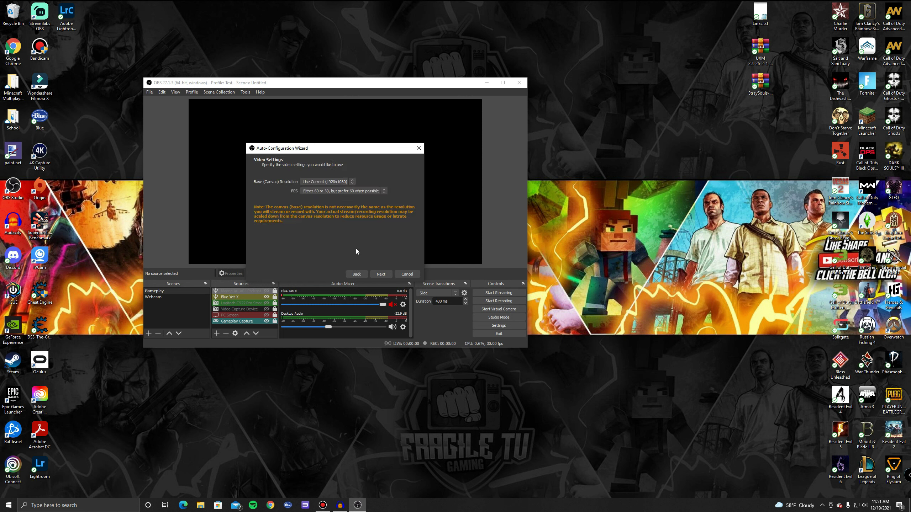
left_click(332, 182)
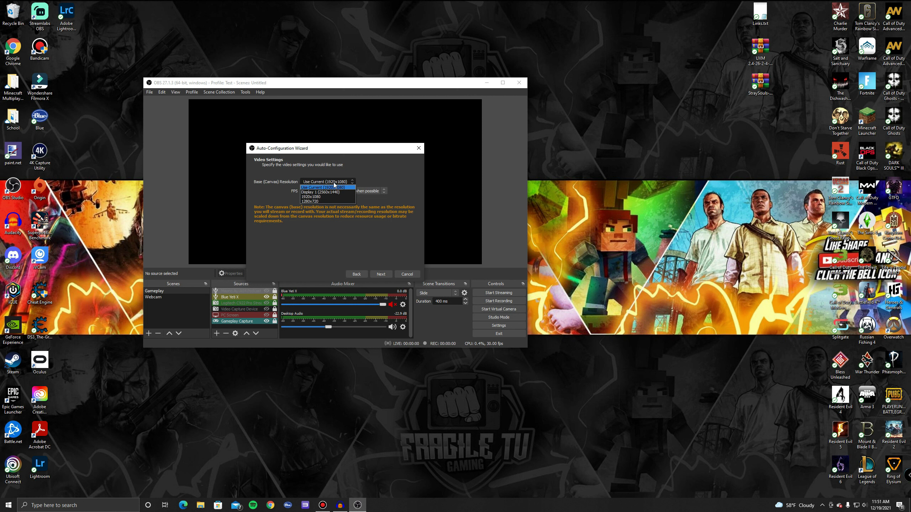
left_click(333, 183)
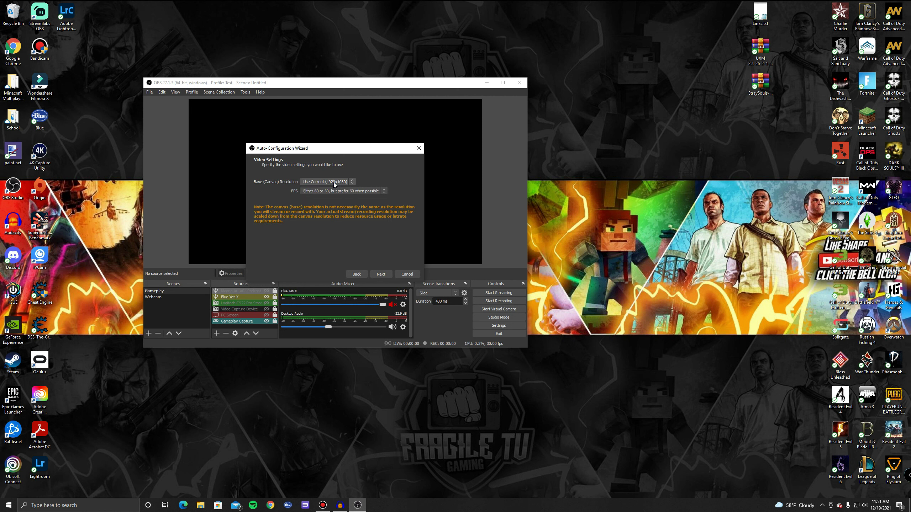
left_click(333, 182)
left_click(334, 201)
Step: Keep the prefer-60 FPS option and apply the wizard's recommended NVENC recording settings
left_click(330, 191)
left_click(334, 197)
left_click(354, 191)
left_click(350, 191)
left_click(381, 274)
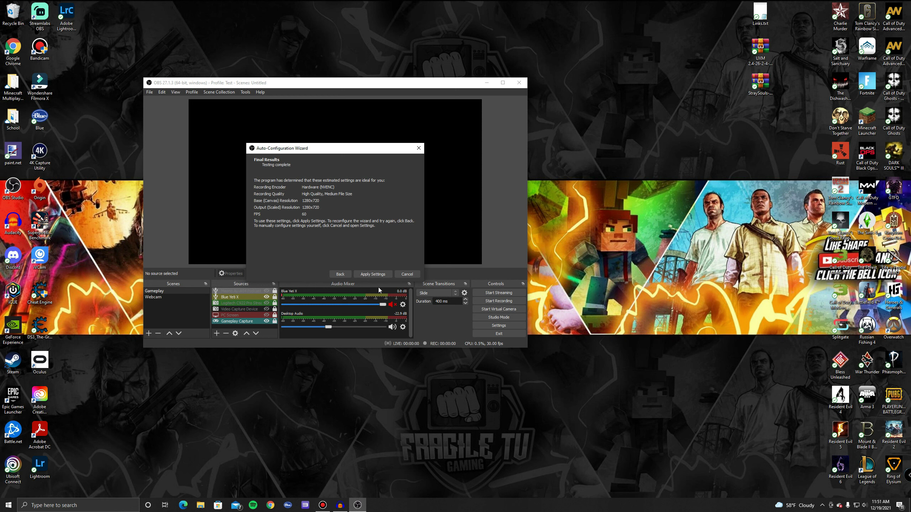
left_click(373, 275)
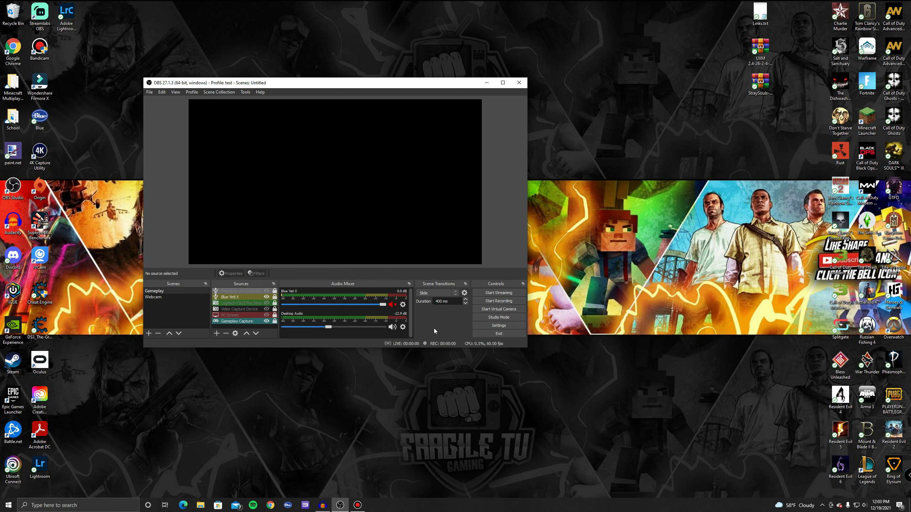
Step: In Video settings, keep 1280x720 base resolution and set the frame rate to 30 FPS
left_click(491, 327)
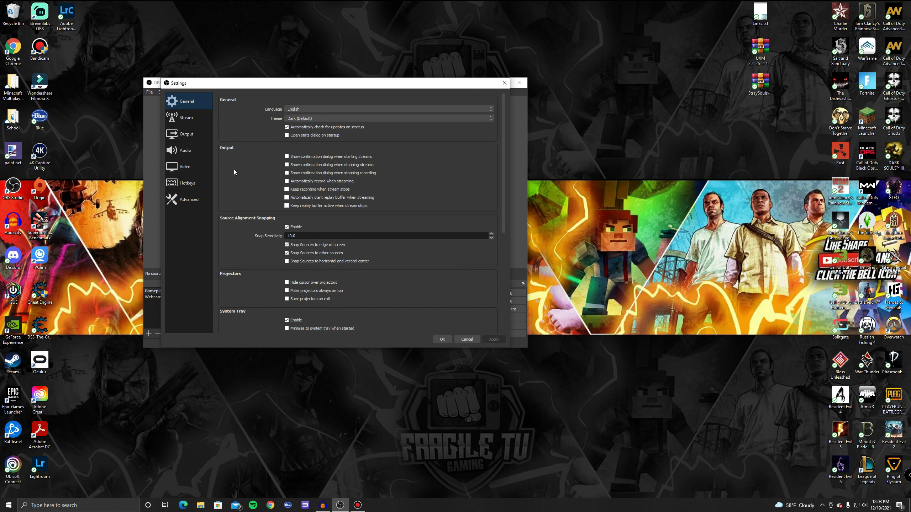
left_click(194, 167)
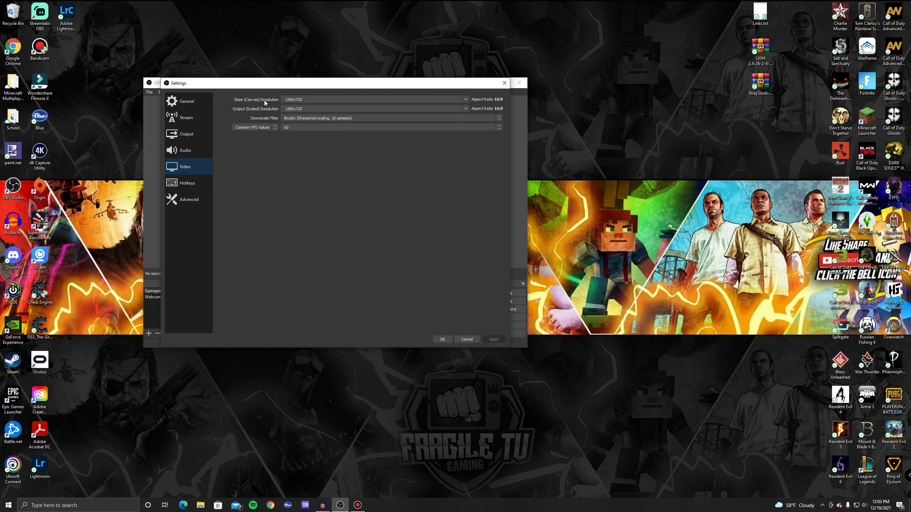
left_click(466, 98)
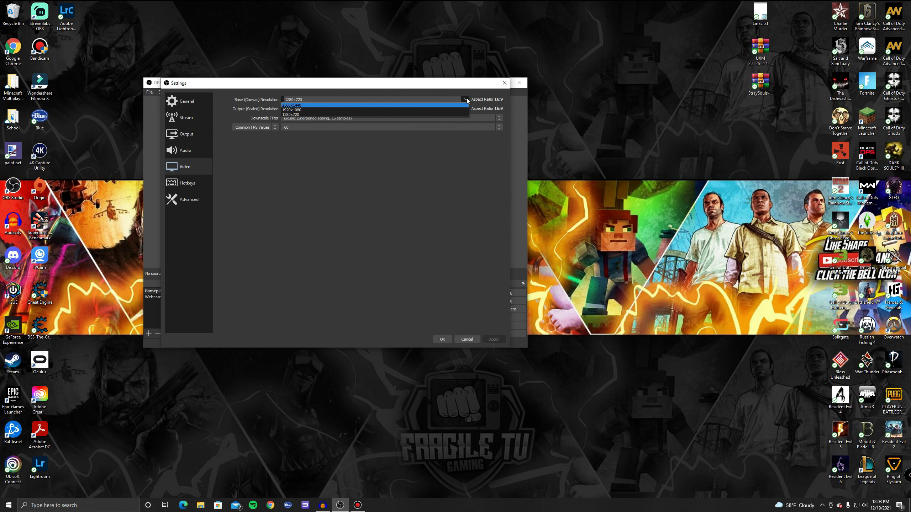
left_click(341, 115)
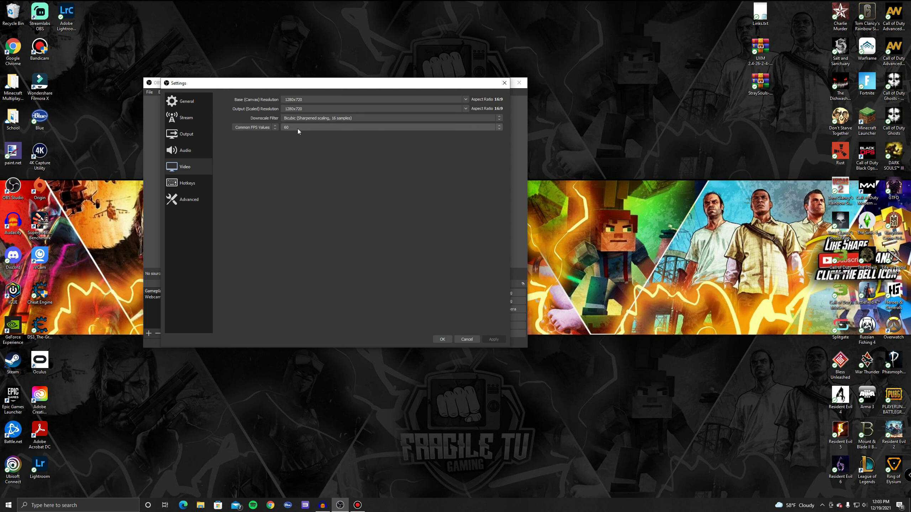
left_click(308, 127)
left_click(302, 157)
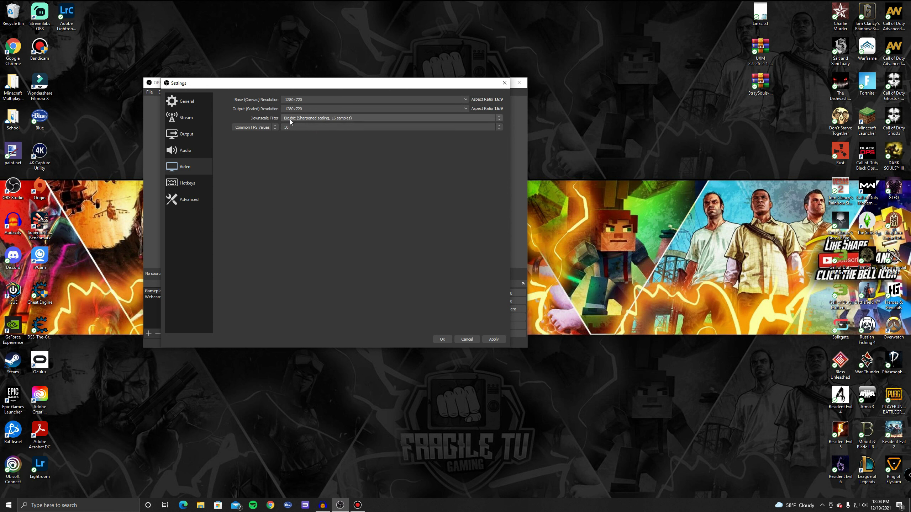
Step: Try the Lanczos downscale filter, then set it back to Bicubic
left_click(372, 118)
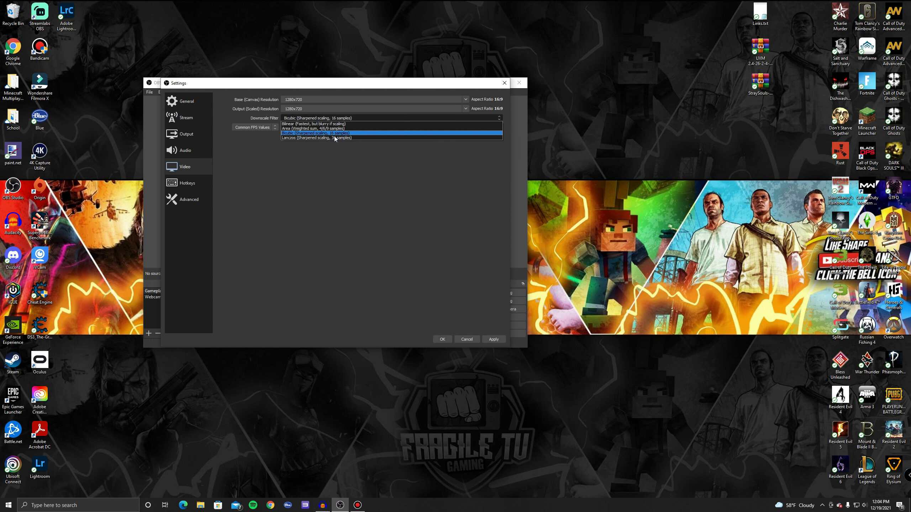
left_click(356, 138)
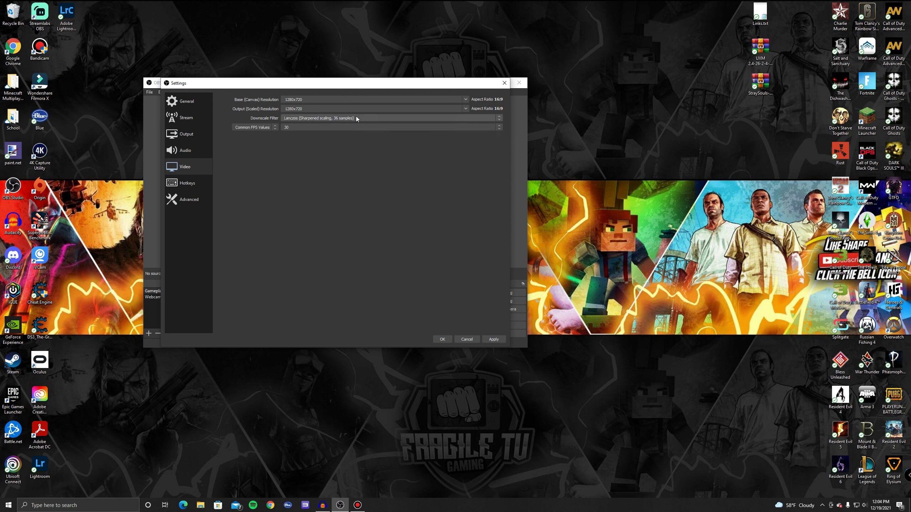
left_click(390, 119)
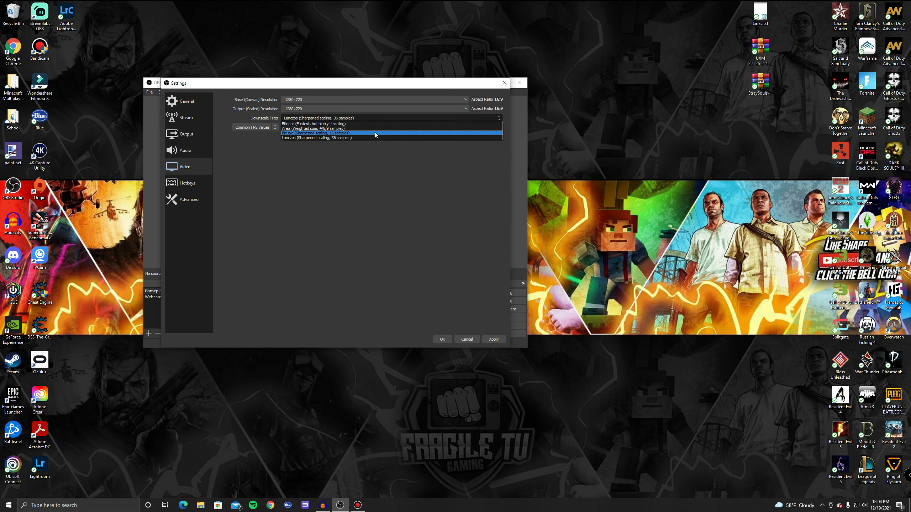
left_click(374, 133)
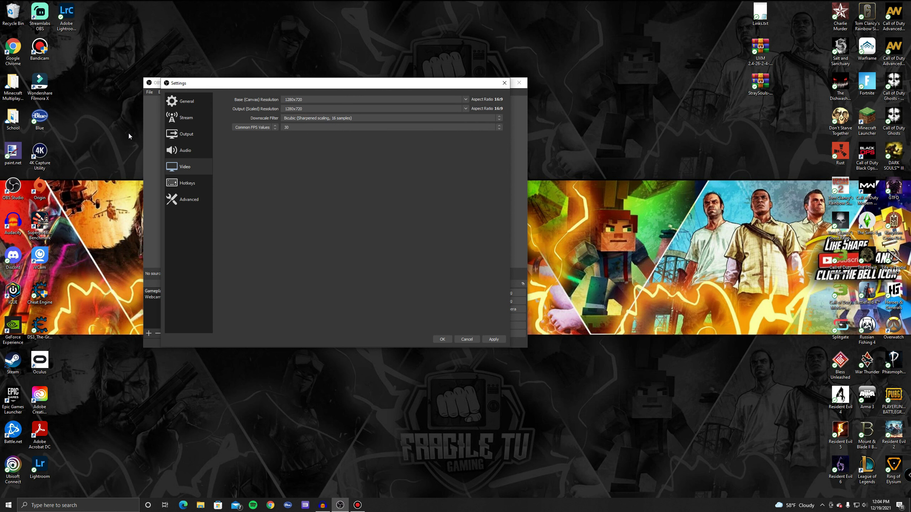
Step: Switch Output Mode to Advanced and bring up the Recording encoder list
left_click(186, 139)
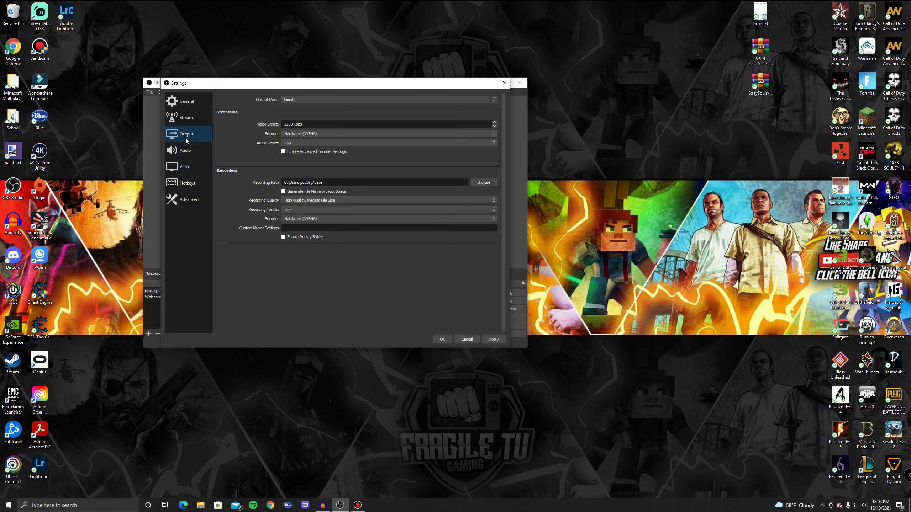
left_click(295, 100)
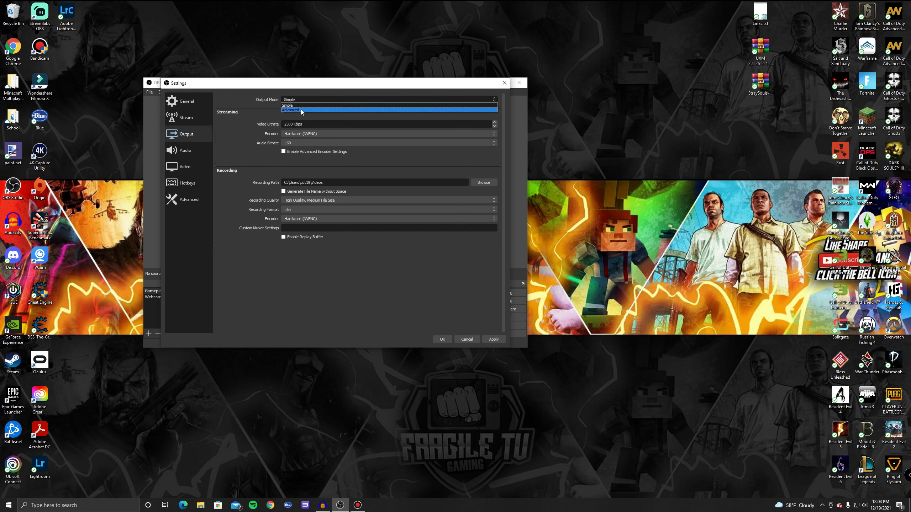
left_click(300, 109)
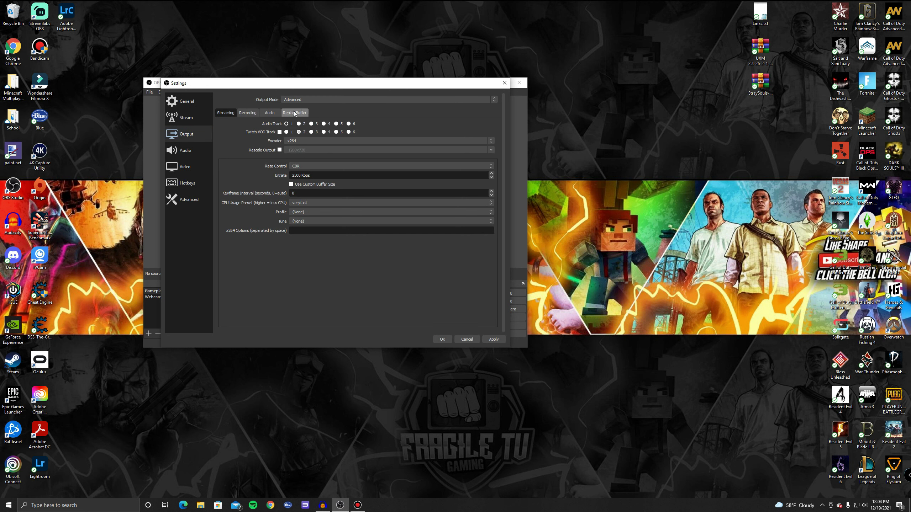
left_click(246, 115)
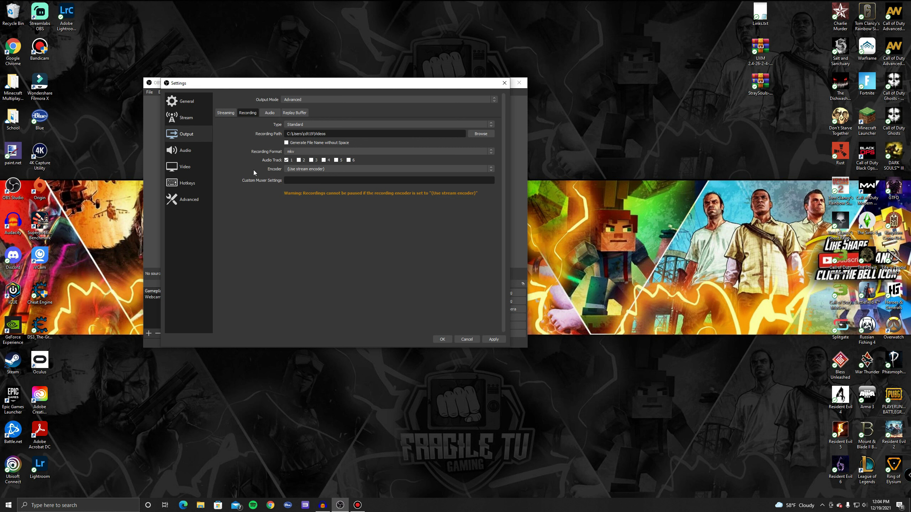
left_click(327, 170)
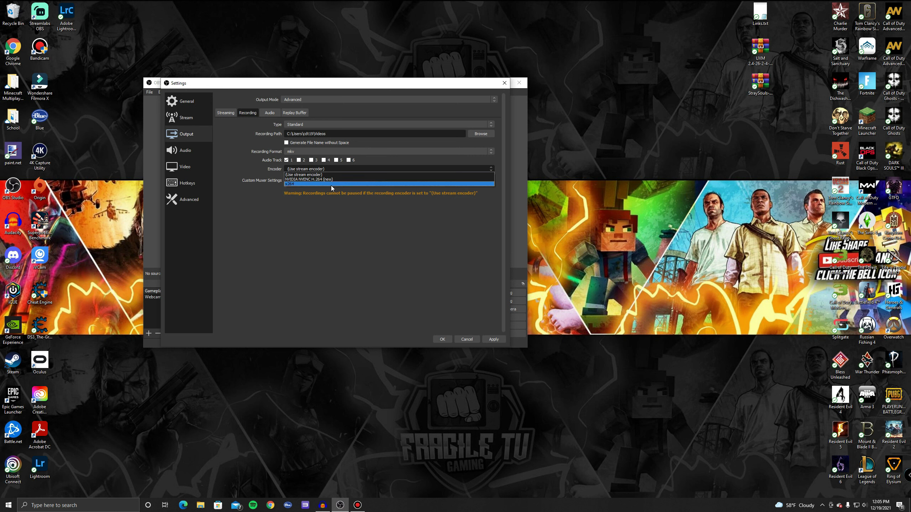
Step: Set the recording encoder to NVIDIA NVENC H.264 (new), keeping mkv format after trying mp4
left_click(344, 180)
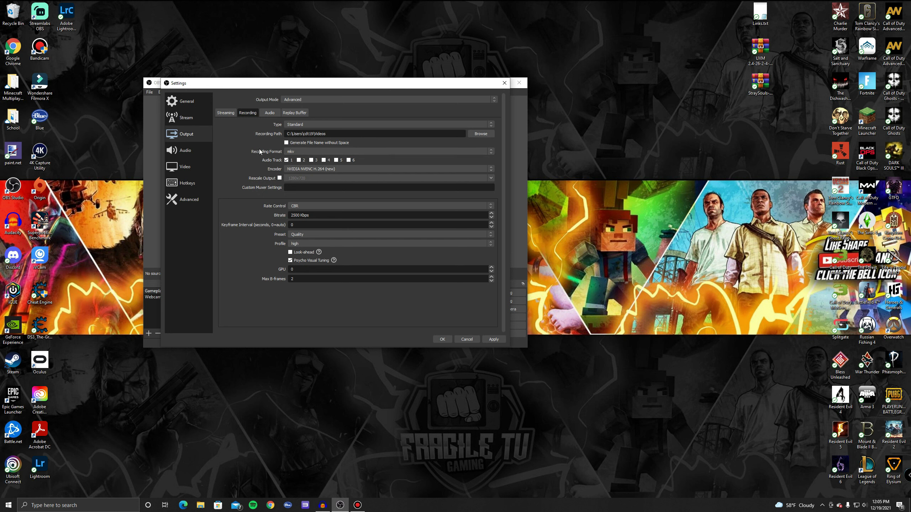
left_click(301, 155)
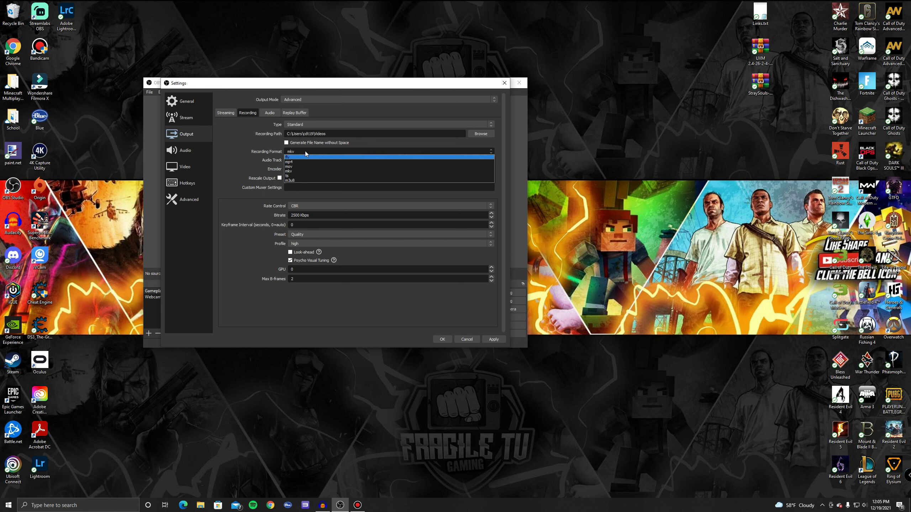
left_click(306, 151)
left_click(303, 151)
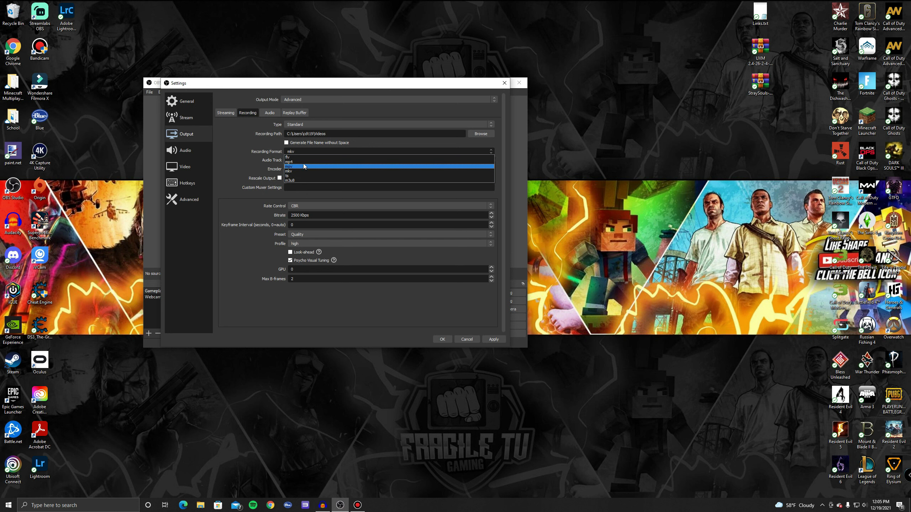
left_click(303, 163)
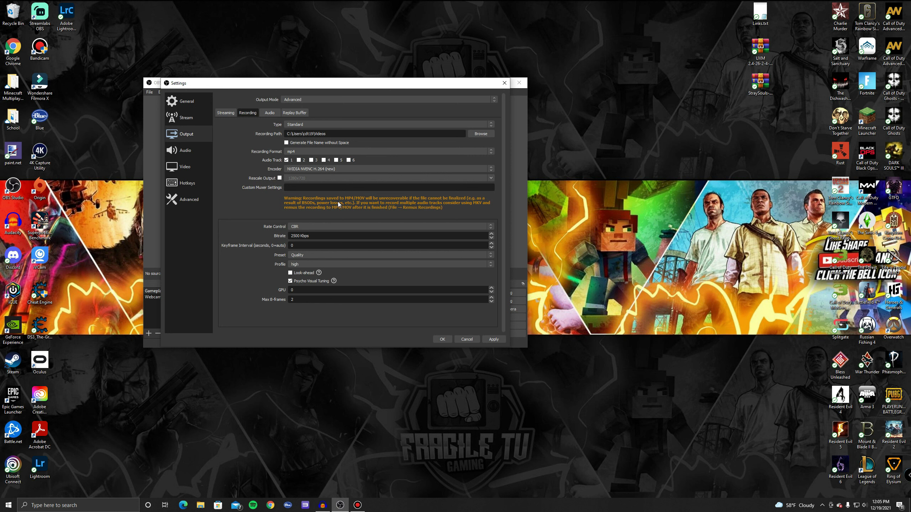
left_click(332, 152)
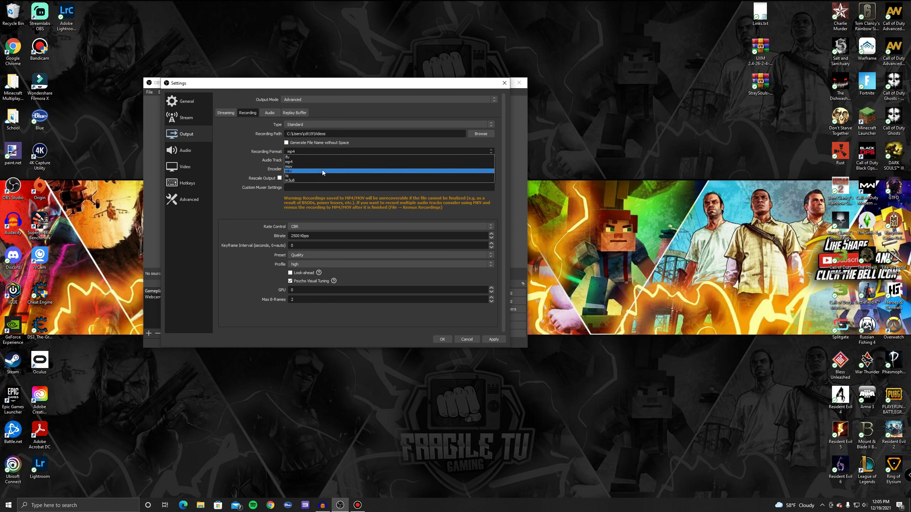
left_click(322, 171)
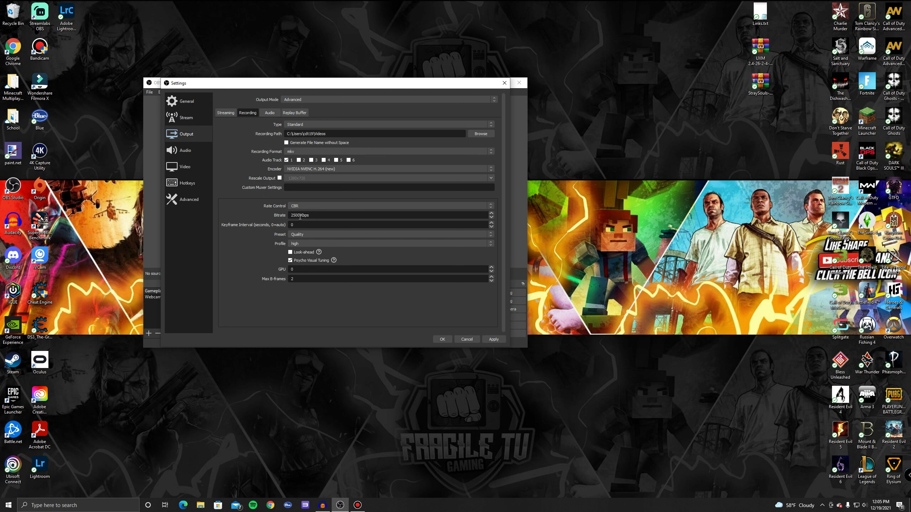
Step: Change the recording bitrate from 2500 to 6500 Kbps and set keyframe interval 2
left_click_drag(300, 215, 291, 218)
key("BackSpace")
type("2")
Step: Choose the Max Quality preset, keep the high profile, and enable Look-ahead
left_click(308, 236)
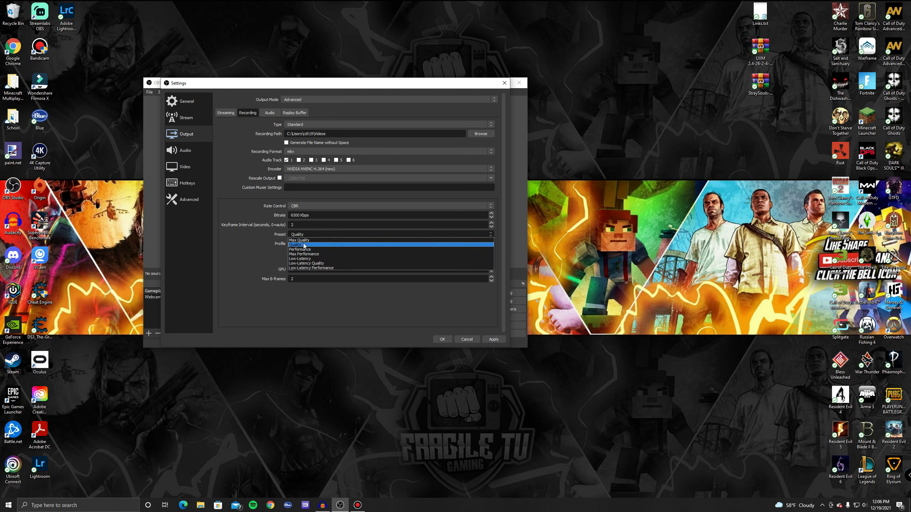
left_click(306, 241)
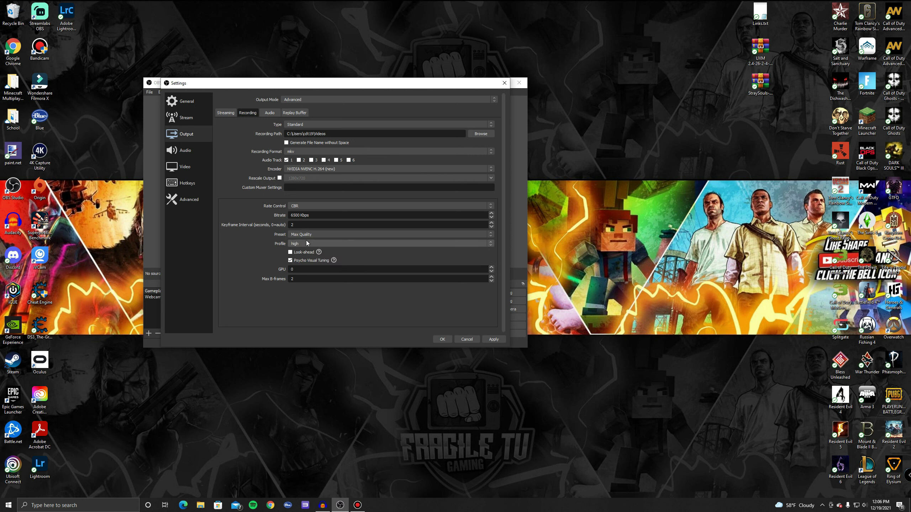
left_click(303, 244)
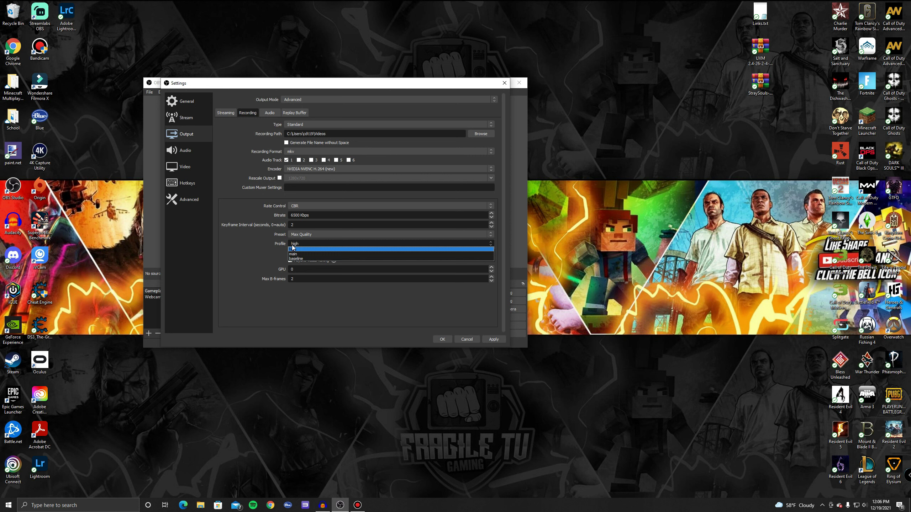
left_click(293, 249)
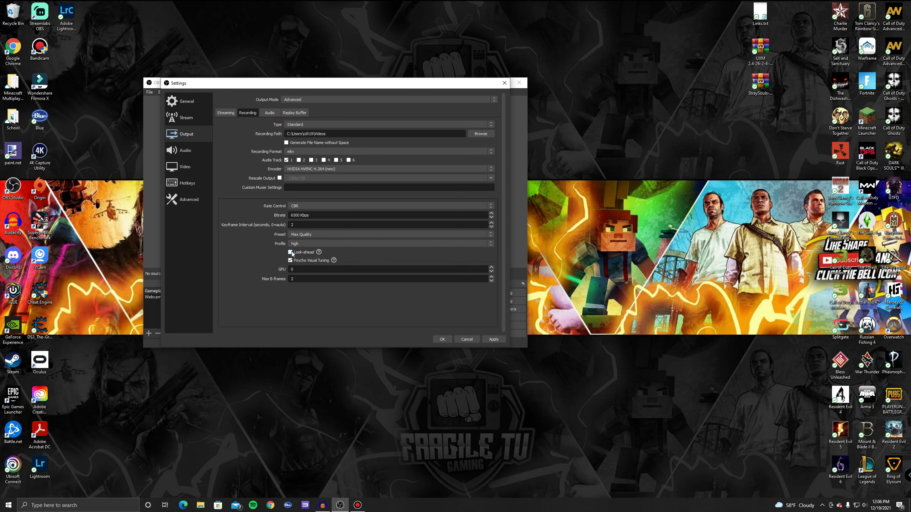
left_click(291, 252)
Step: Set the video frame rate back to 60 FPS
left_click(196, 169)
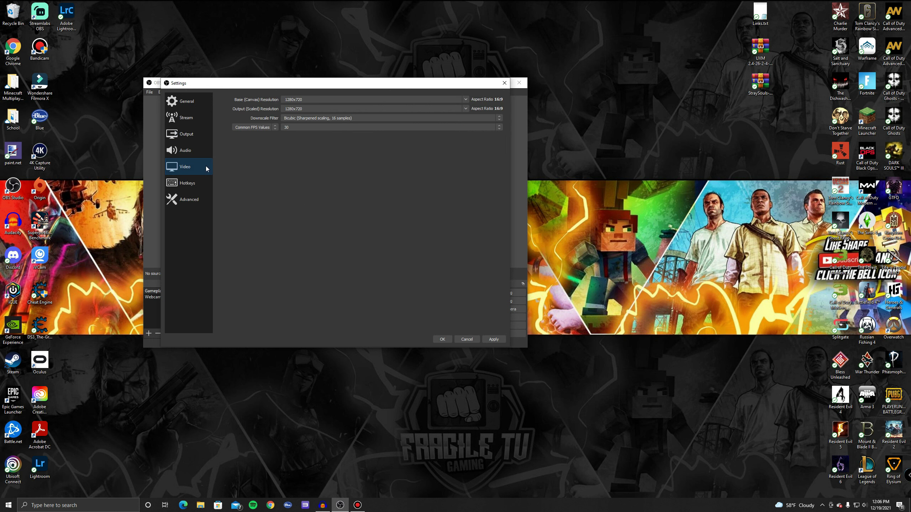
left_click(306, 128)
left_click(303, 172)
Step: Replace the 6500 recording bitrate with 9500 Kbps
left_click(197, 135)
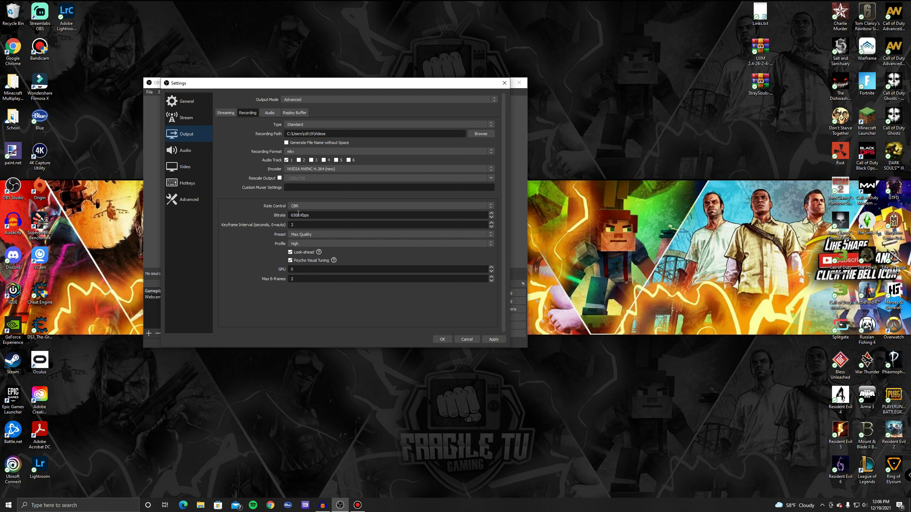
left_click_drag(299, 215, 287, 215)
double_click(300, 215)
type("9500")
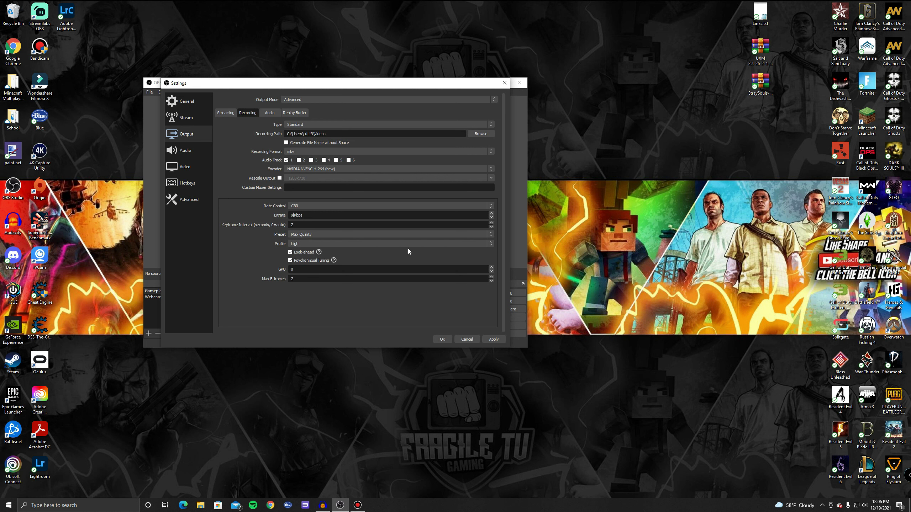